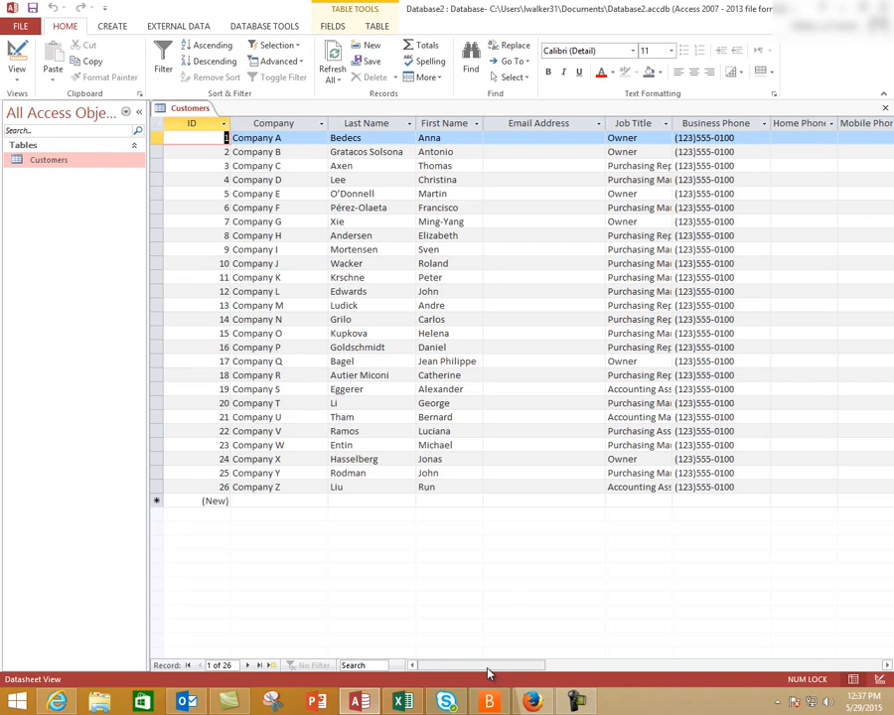
left_click_drag(491, 668, 609, 663)
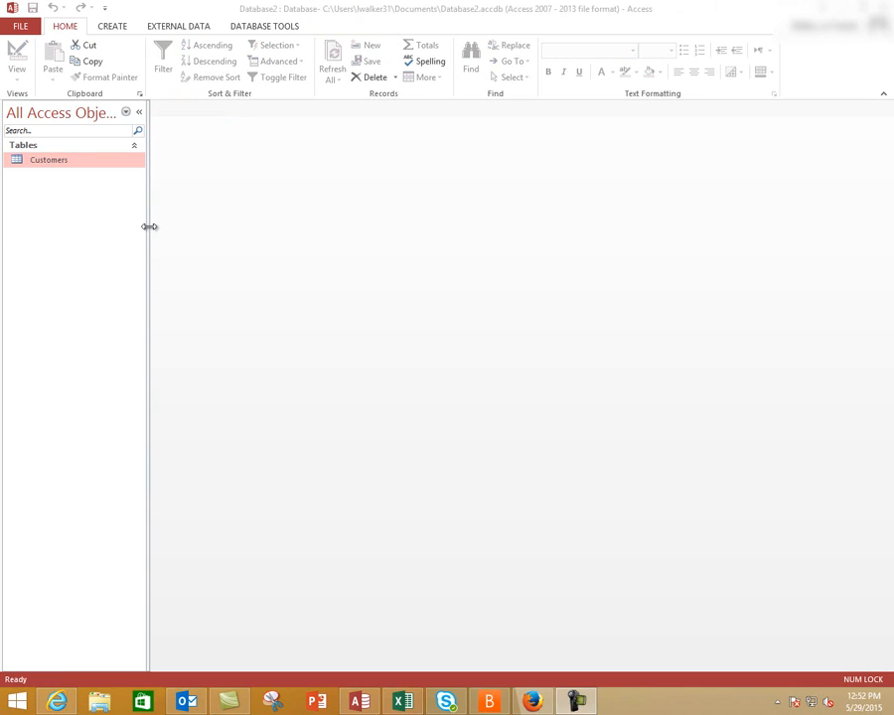
Create a new query in Design view with the Customers table as its source
left_click(111, 27)
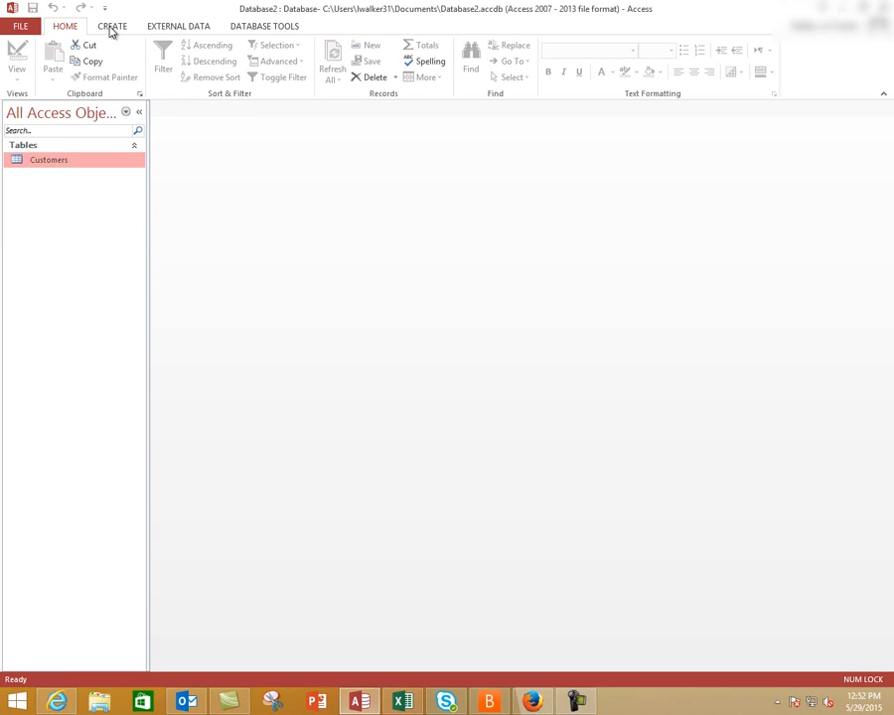
left_click(112, 27)
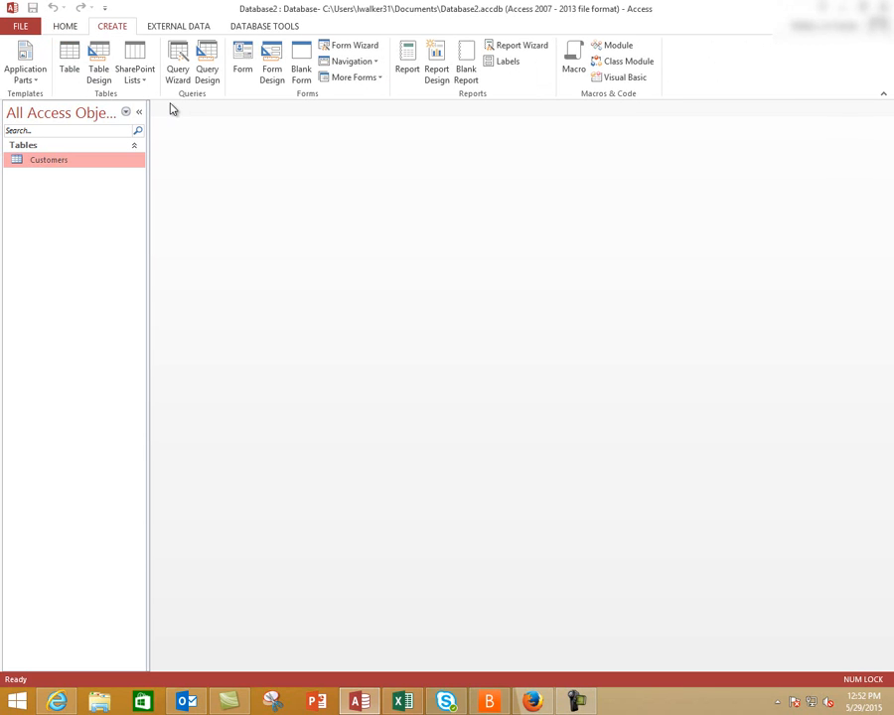
left_click(207, 70)
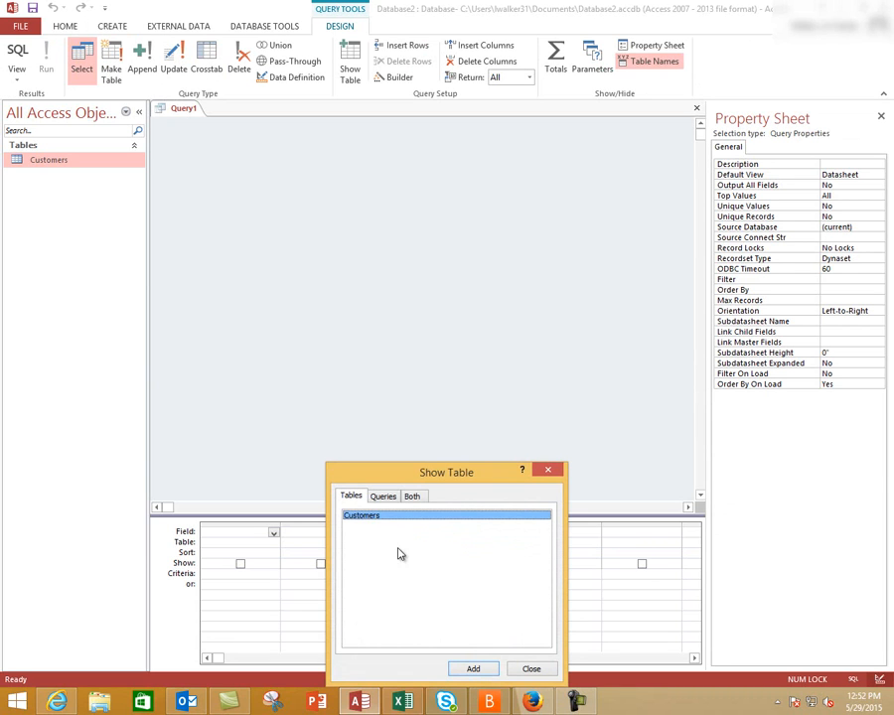
left_click_drag(396, 475, 407, 261)
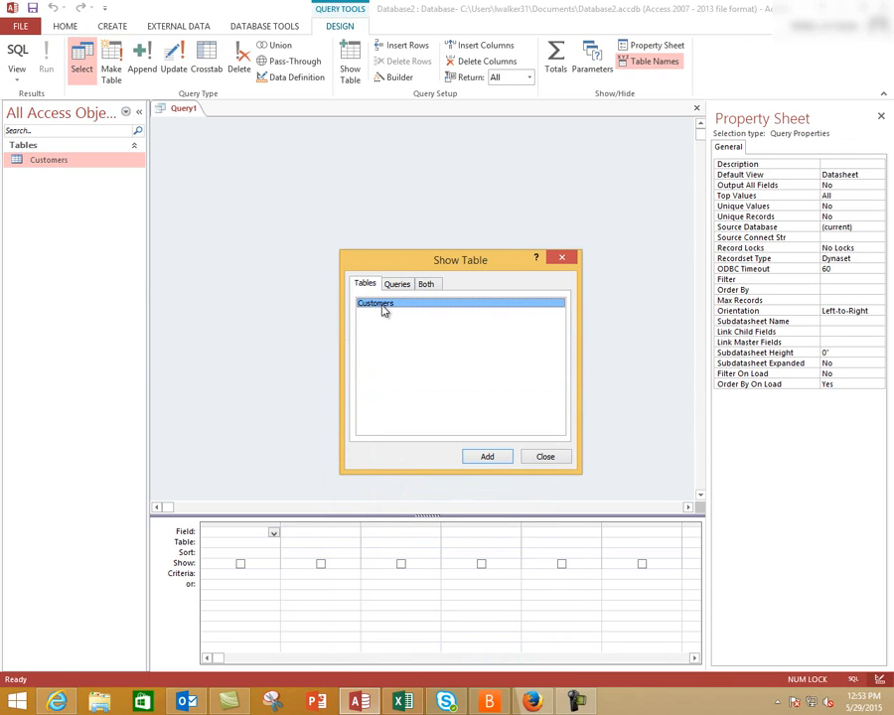
left_click(487, 457)
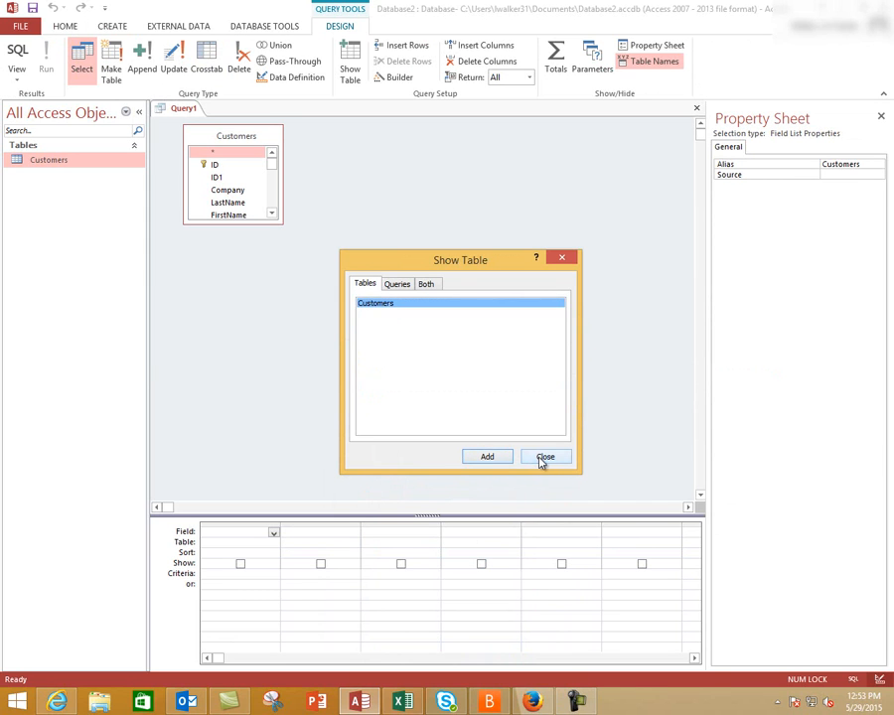
left_click(539, 459)
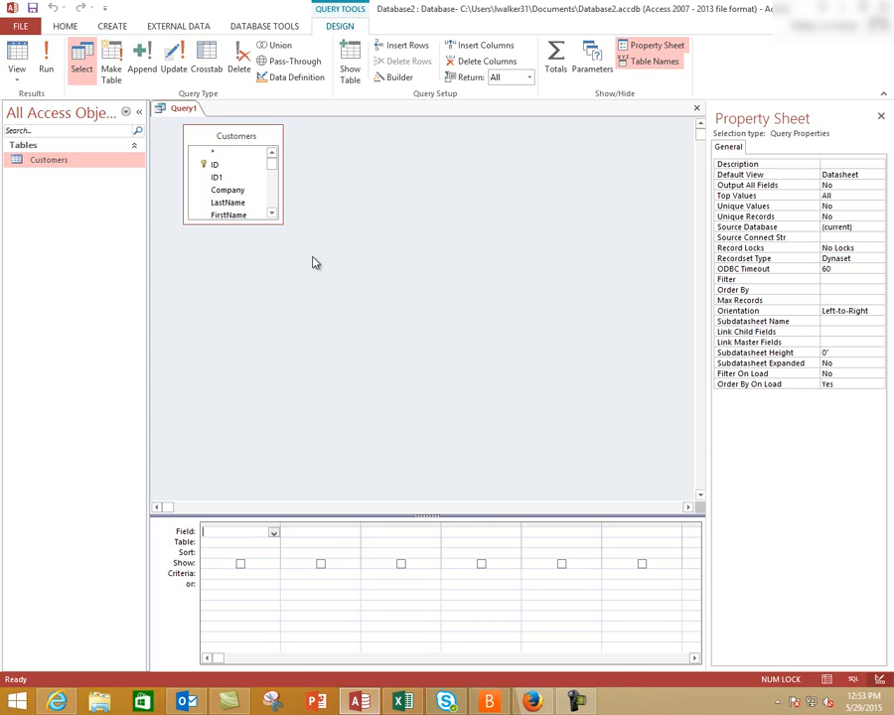
Add the LastName, FirstName and StateProvince fields from the Customers table to the query design grid
left_click(218, 204)
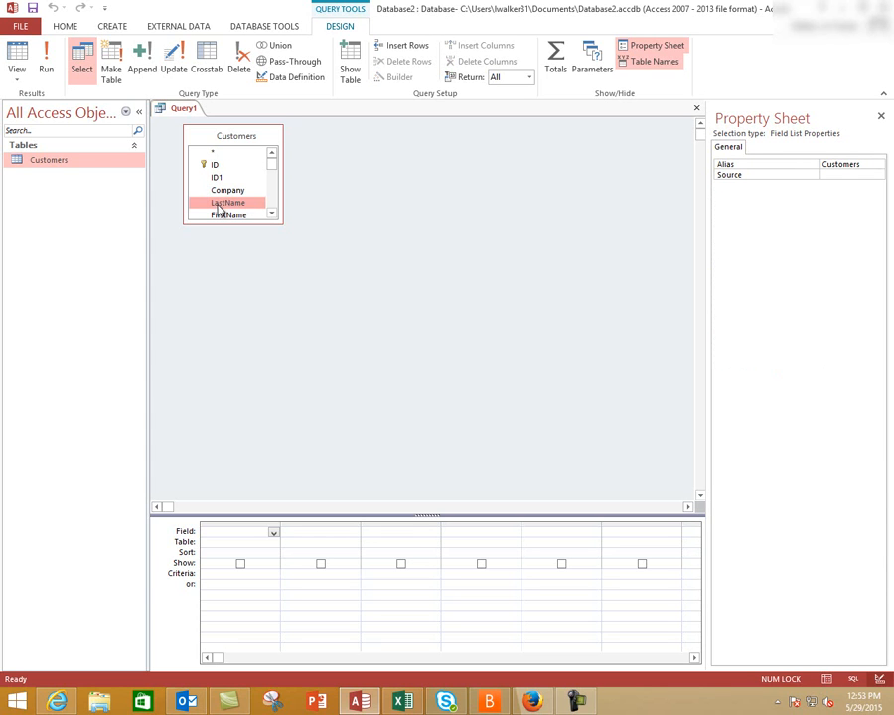
left_click_drag(218, 209, 226, 539)
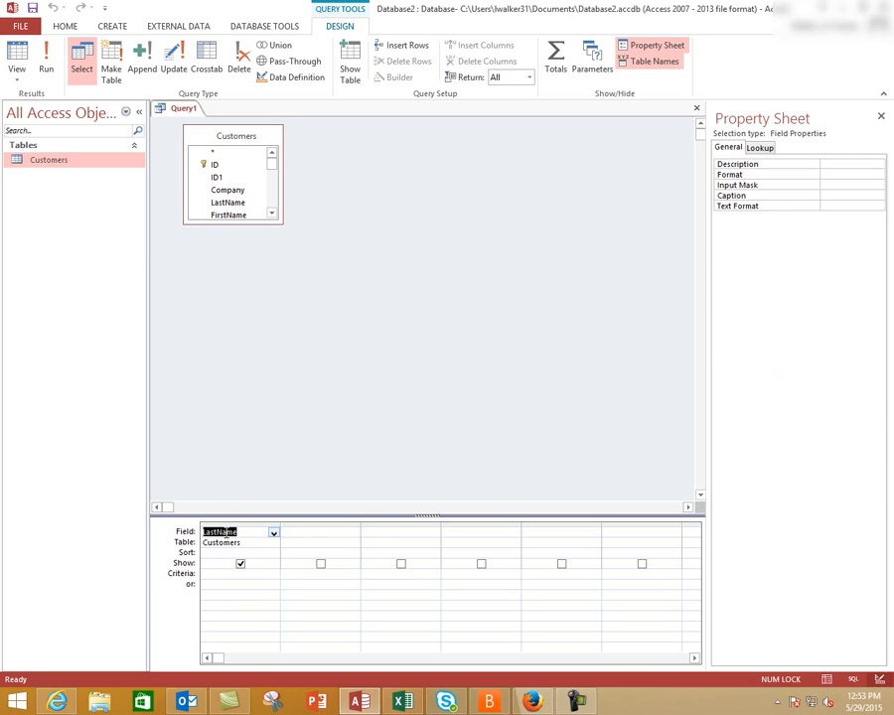
left_click_drag(226, 216, 316, 536)
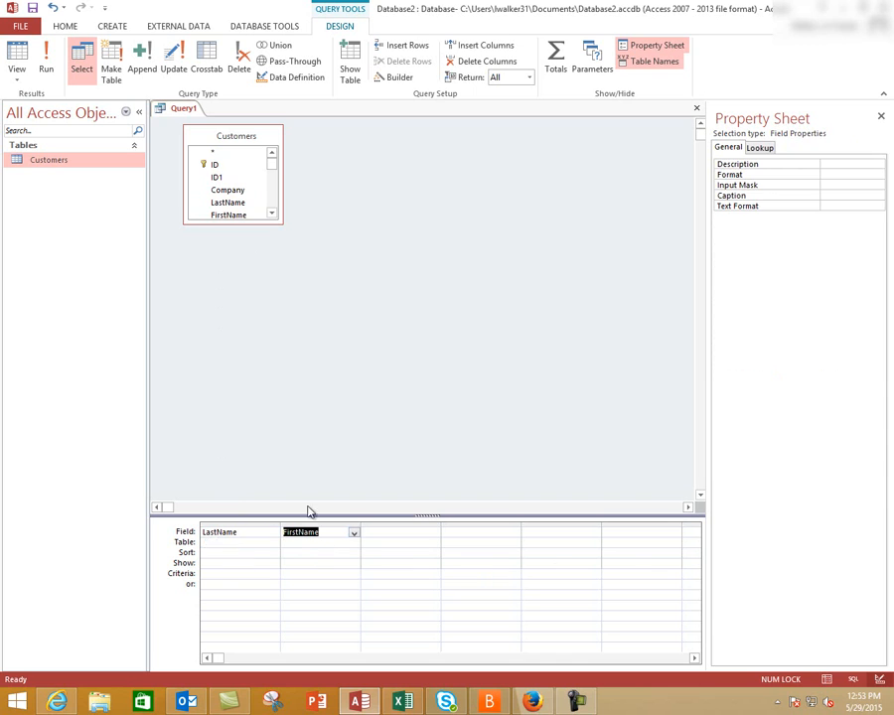
left_click(274, 215)
left_click(274, 215)
left_click(272, 213)
left_click(272, 214)
left_click(272, 214)
left_click(272, 214)
left_click(273, 213)
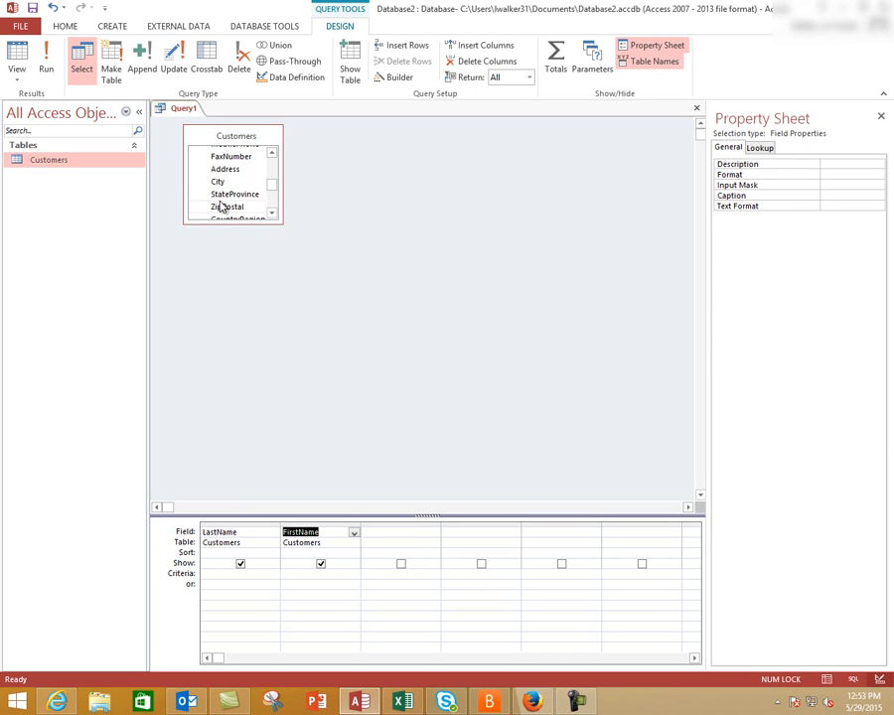
left_click_drag(220, 194, 399, 531)
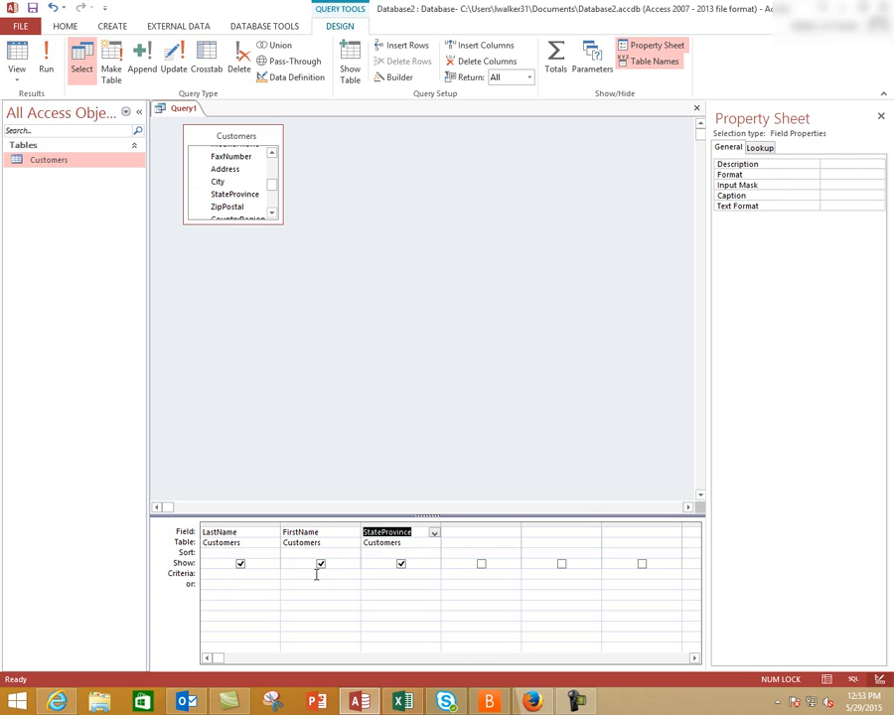
Set the StateProvince criterion to WA and run the query
left_click(402, 574)
type("WA")
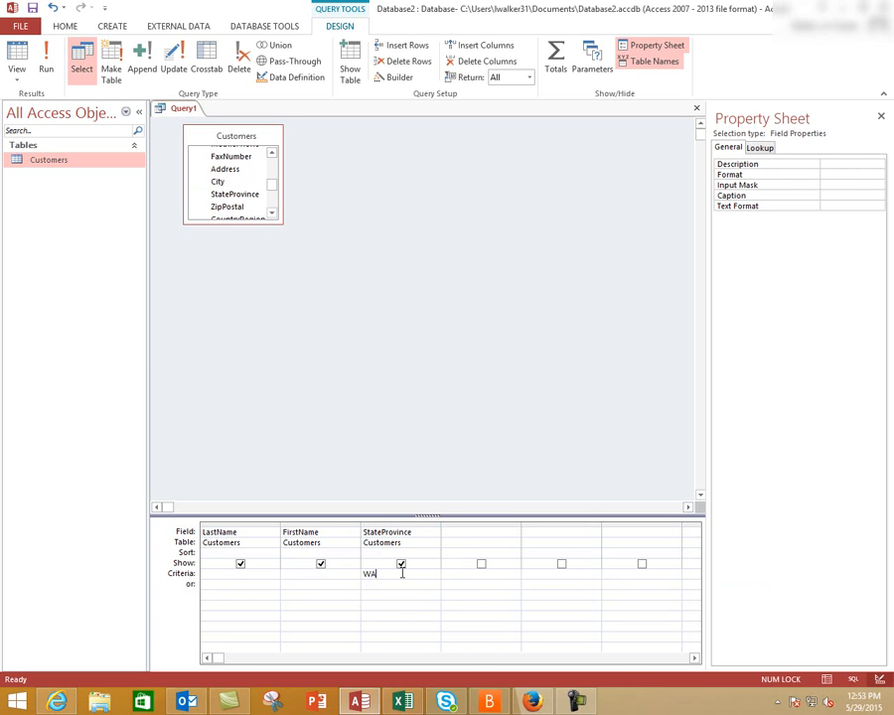
key("Tab")
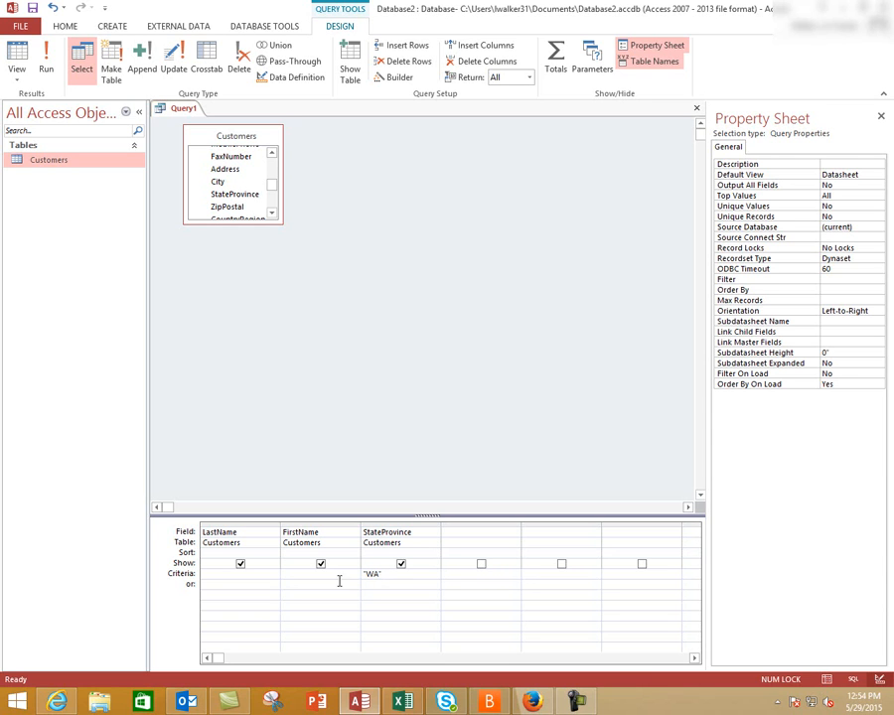
left_click(45, 57)
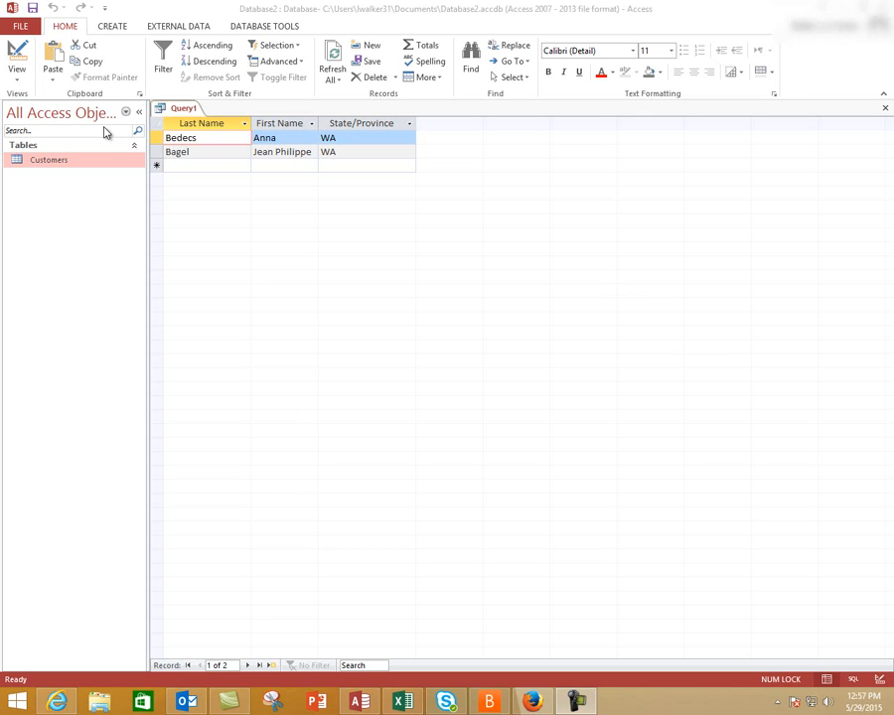
Save the query as Washington Customers
left_click(33, 7)
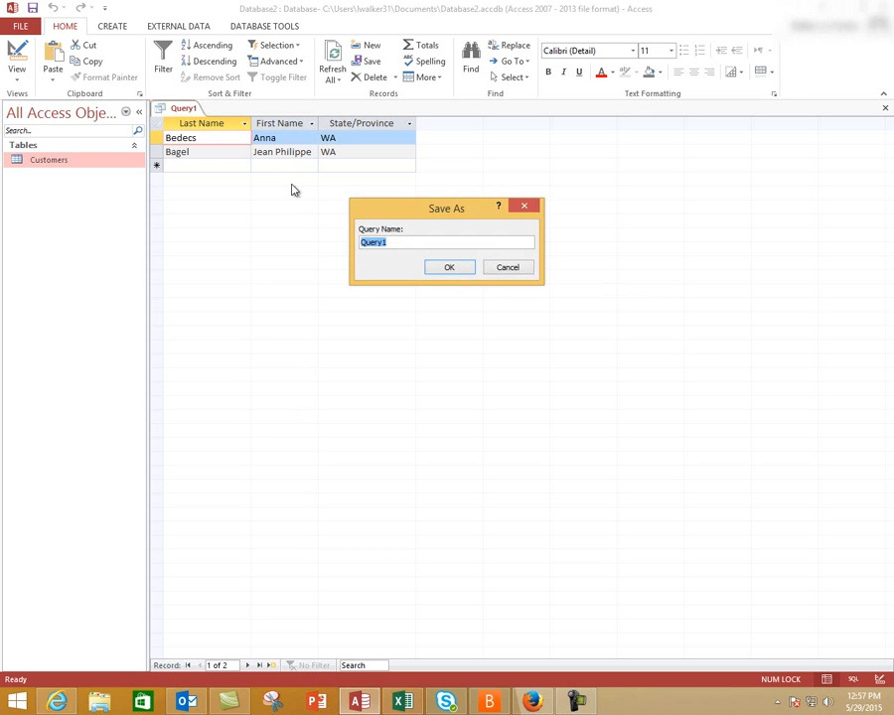
type("Washington Customers")
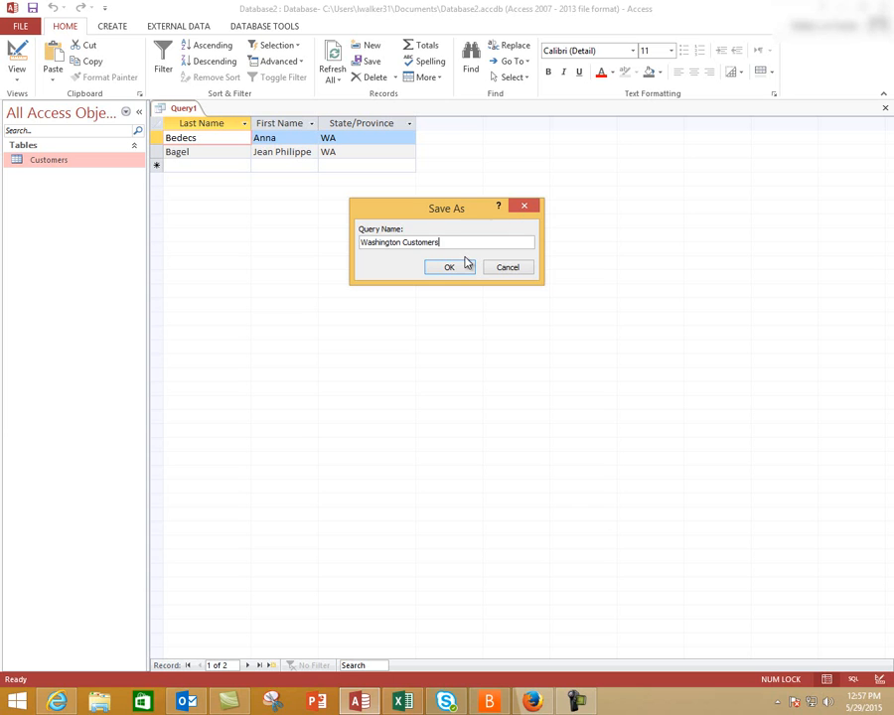
left_click(443, 267)
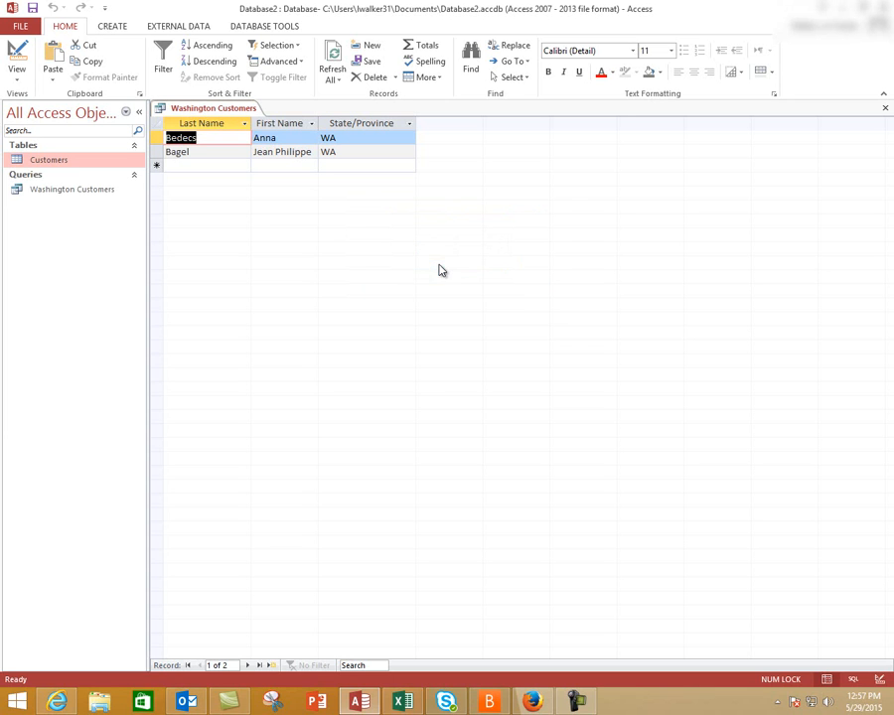
Add a record to the Customers table with company "Company a1", last name "employee last name" and first name "first name"
double_click(44, 160)
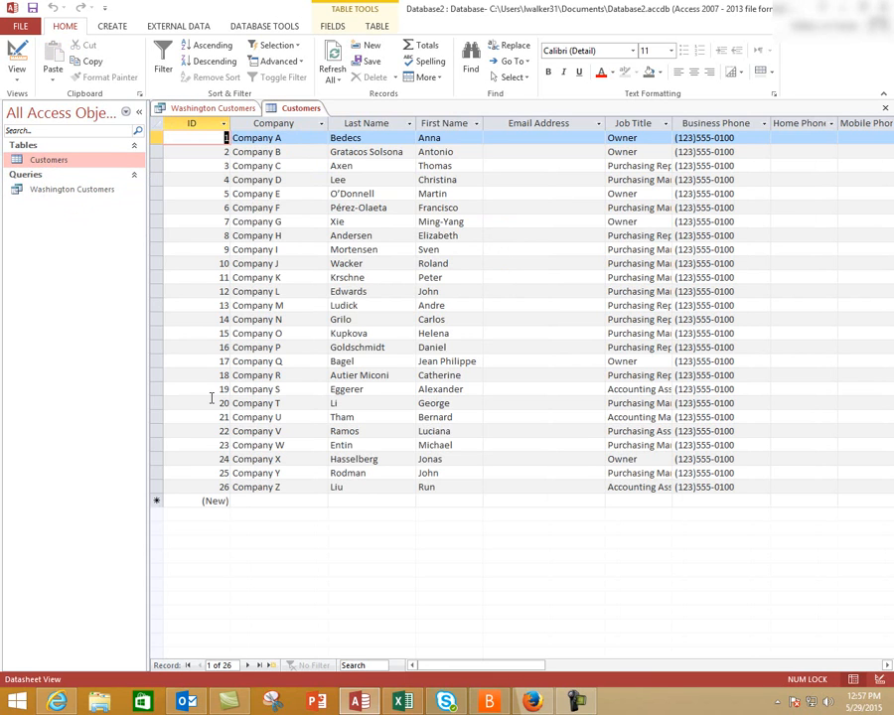
left_click(266, 501)
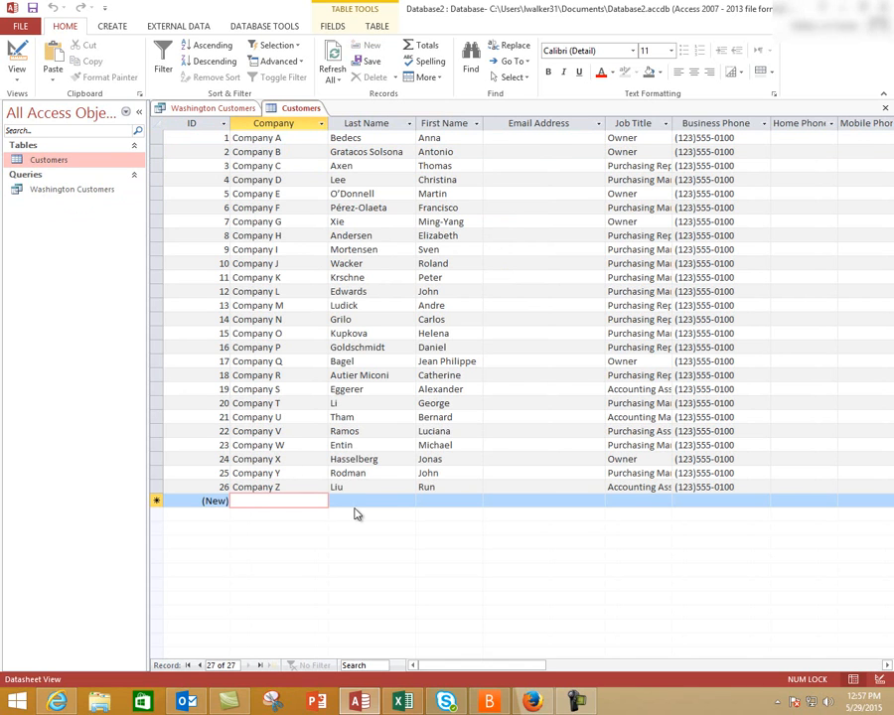
type("Compa")
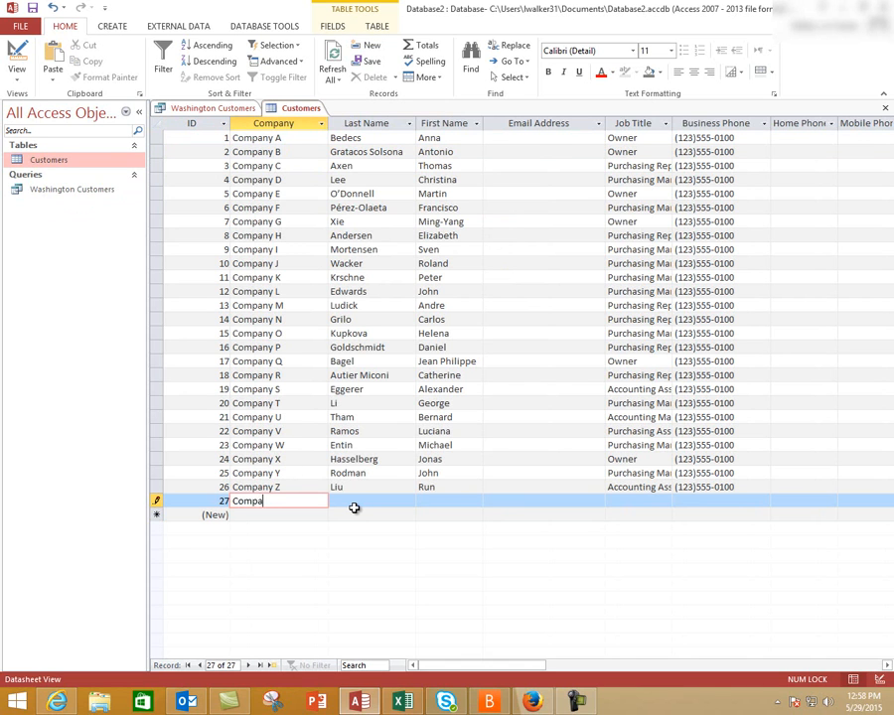
type("ny a1")
key("Tab")
type("employee last name")
key("Tab")
type("first name")
key("Tab")
Set the new customer record's State/Province to WA, leaving the fields in between empty
key("Tab")
key("Tab")
key("Tab")
key("Tab")
key("Tab")
key("Tab")
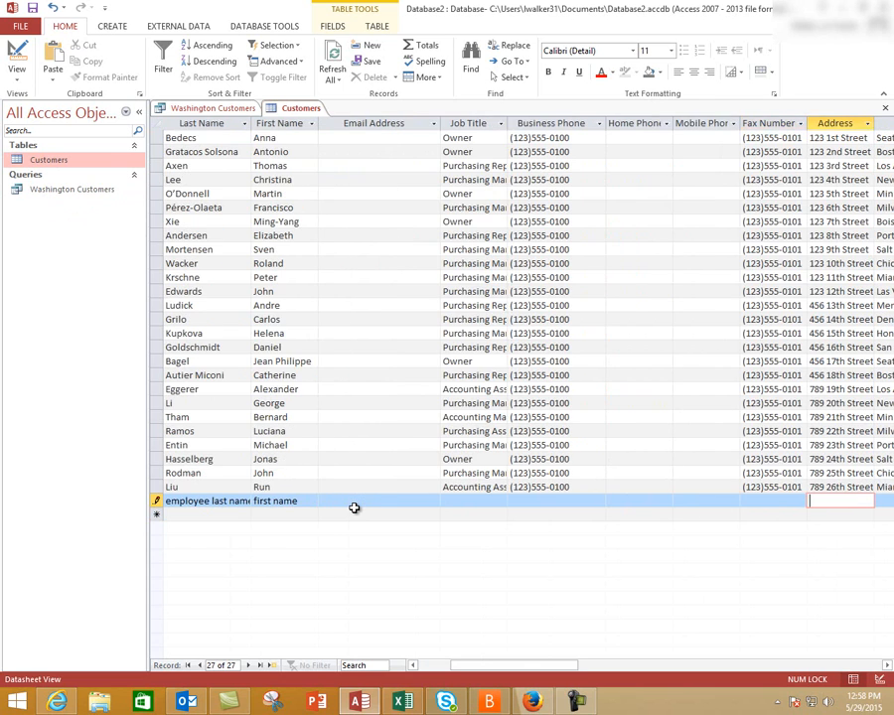
key("Tab")
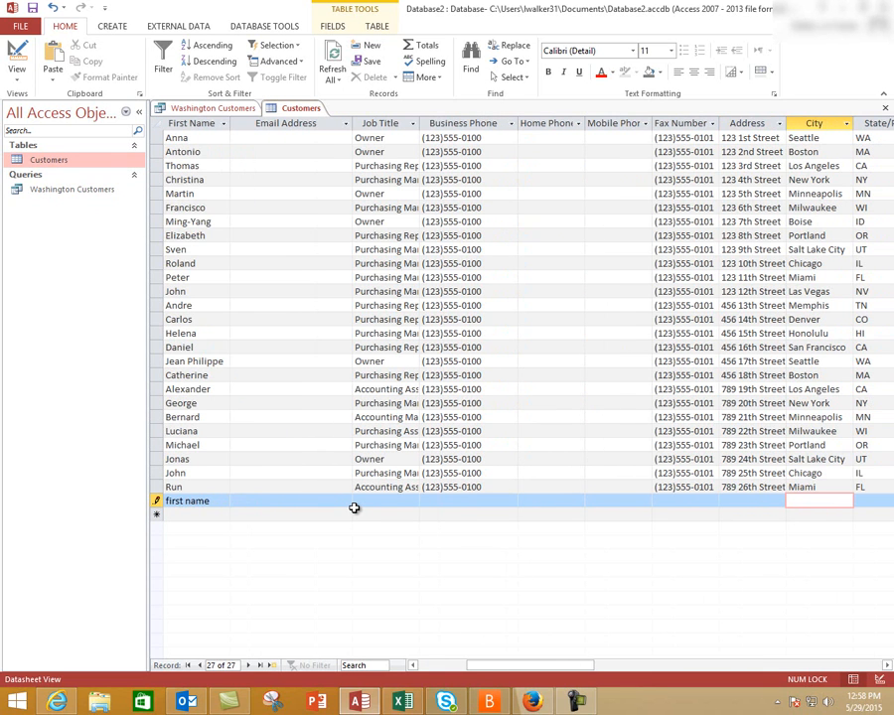
key("Tab")
type("WA")
key("Tab")
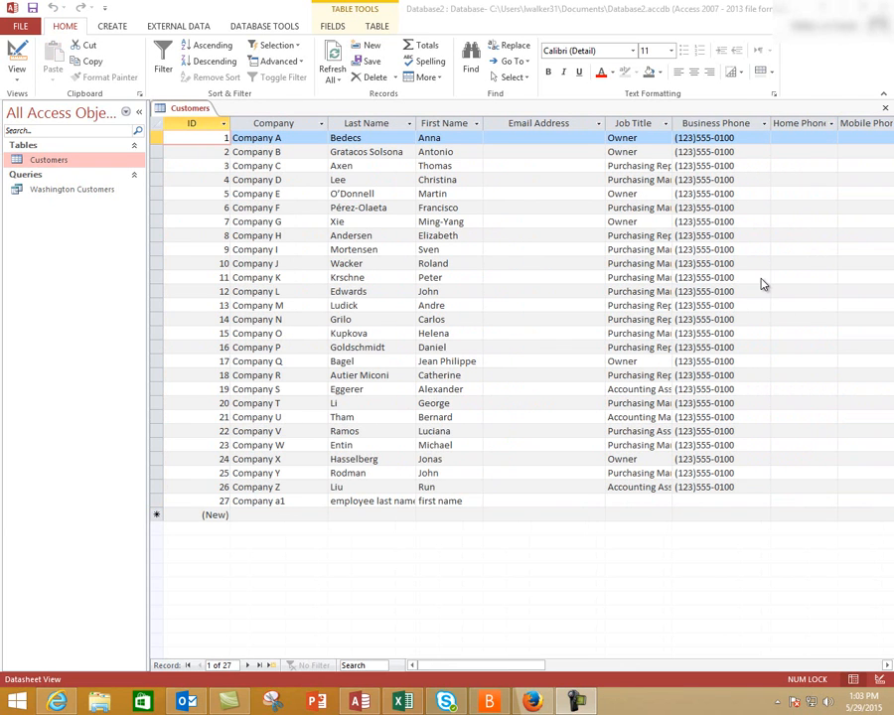
Close the Customers table and open the saved Washington Customers query to view its records
left_click(886, 110)
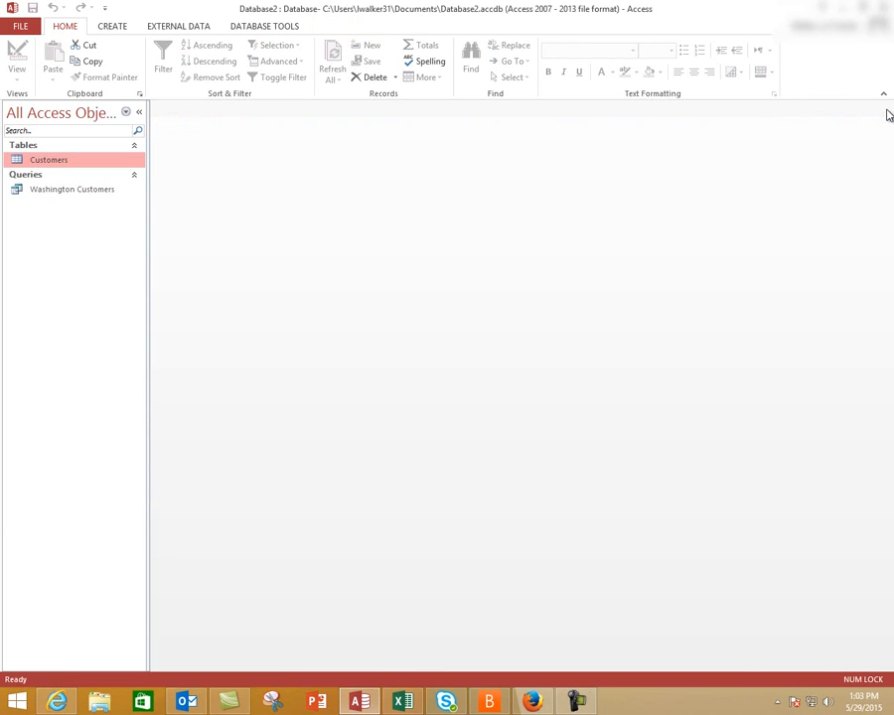
left_click(56, 193)
double_click(57, 194)
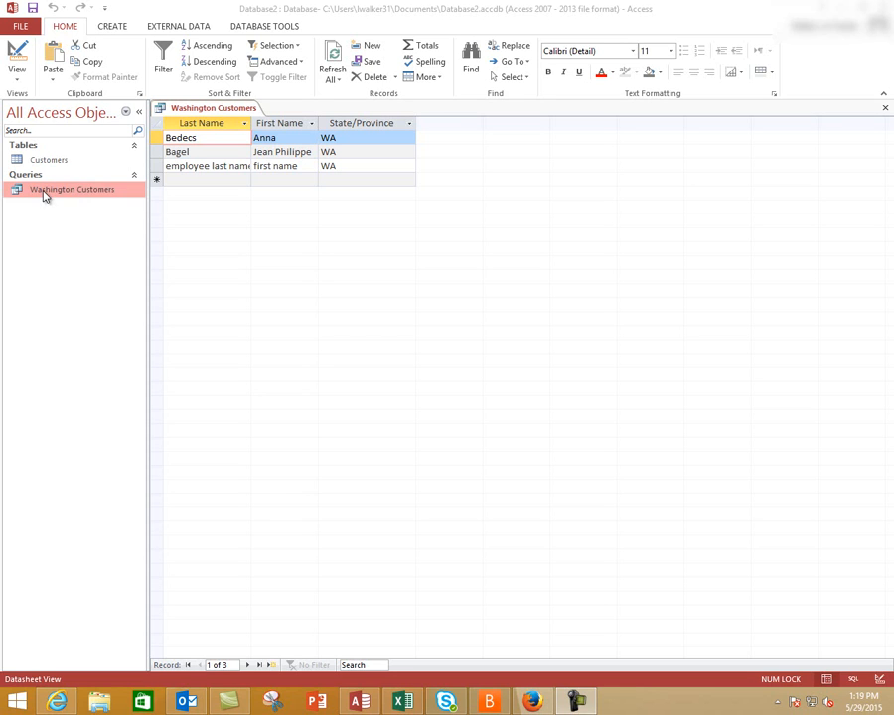
Switch the Washington Customers query to Design view and remove the StateProvince criterion
left_click(18, 76)
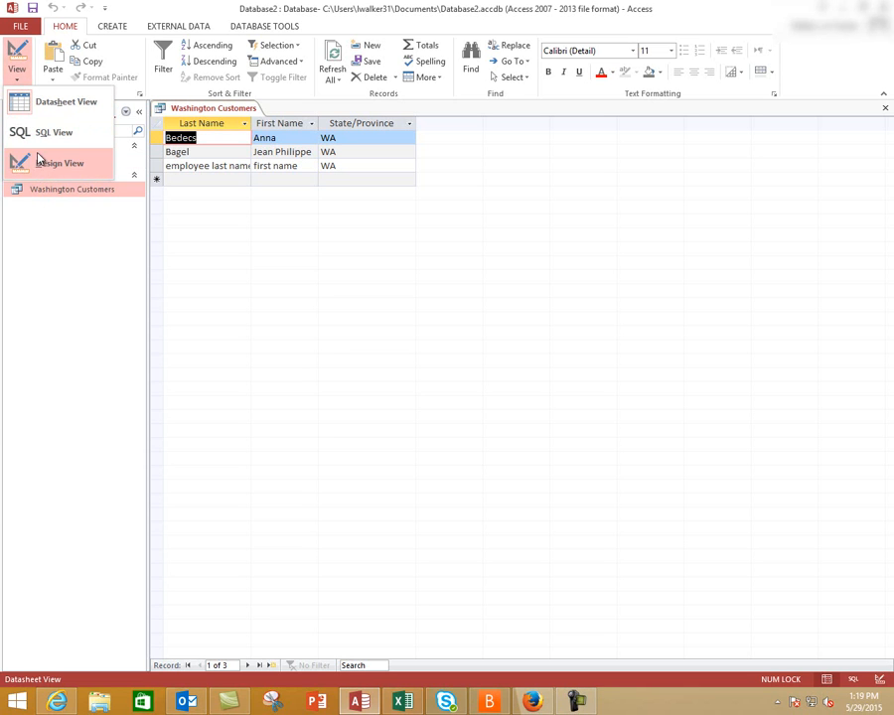
left_click(15, 58)
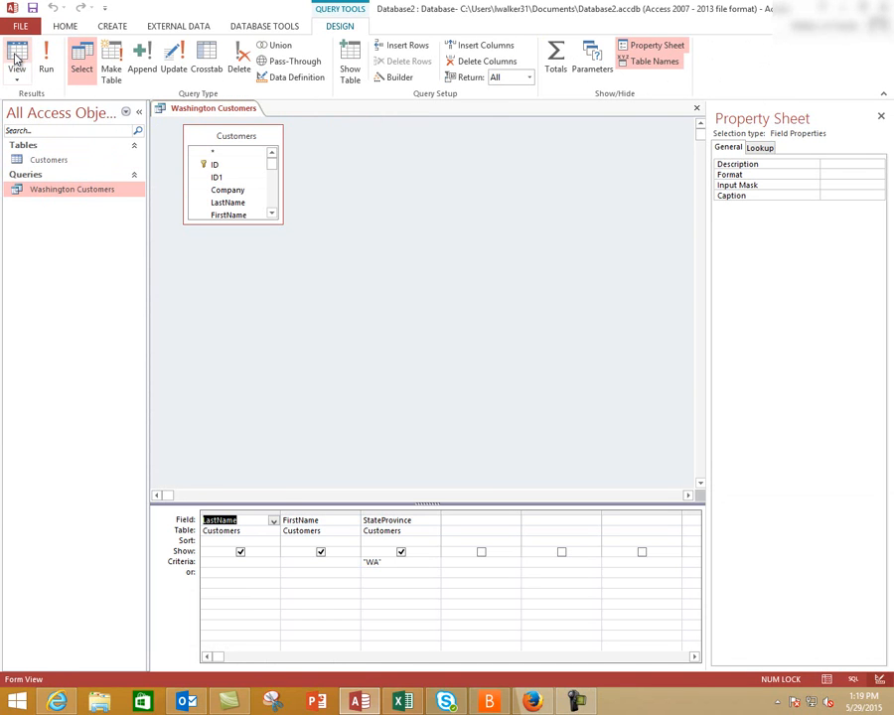
left_click(381, 562)
left_click_drag(381, 562, 354, 557)
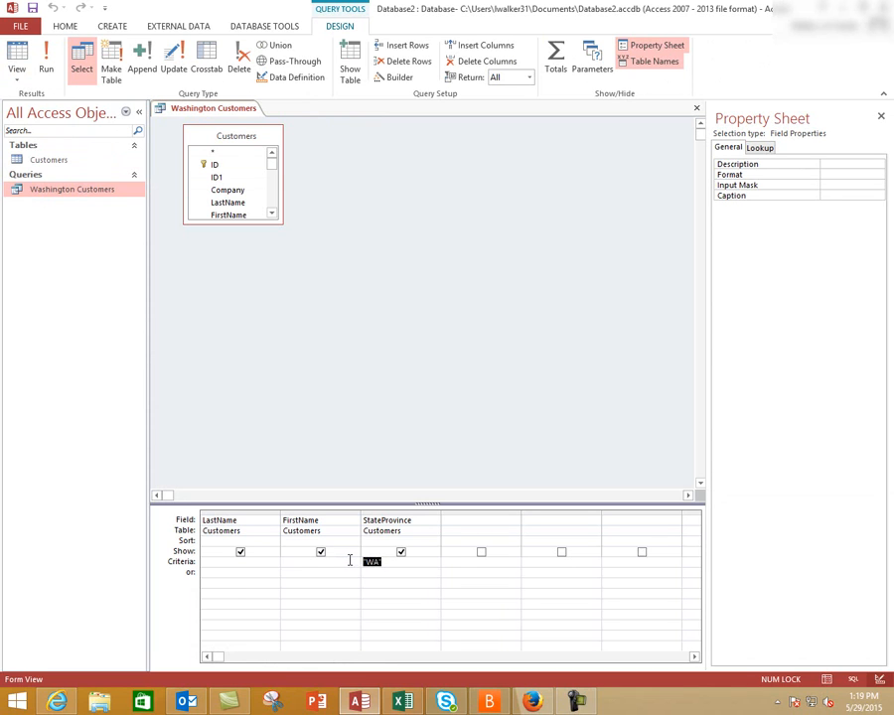
key("Delete")
Set the LastName criterion to L* and run the query
left_click(220, 563)
type("L")
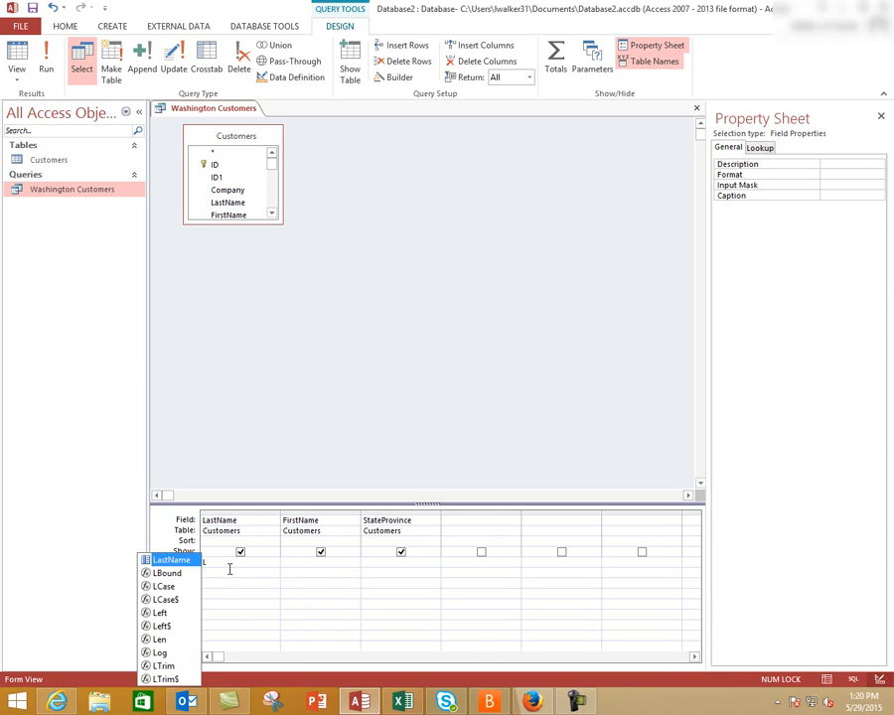
type("*")
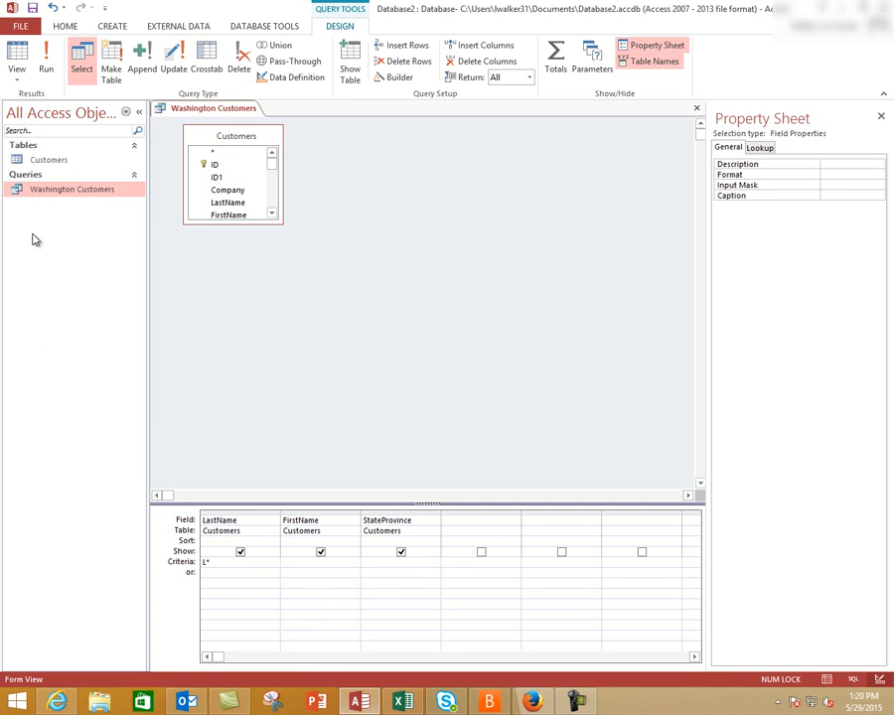
left_click(45, 62)
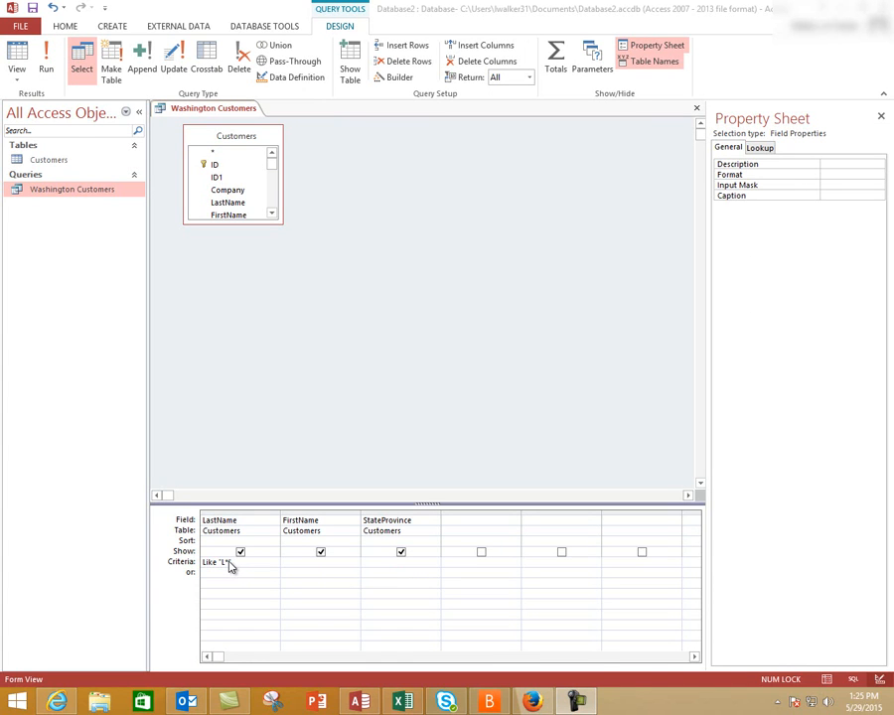
Add the StateProvince criterion GA on the same criteria row as the LastName criterion and run the query
left_click(378, 562)
type("GA")
key("Return")
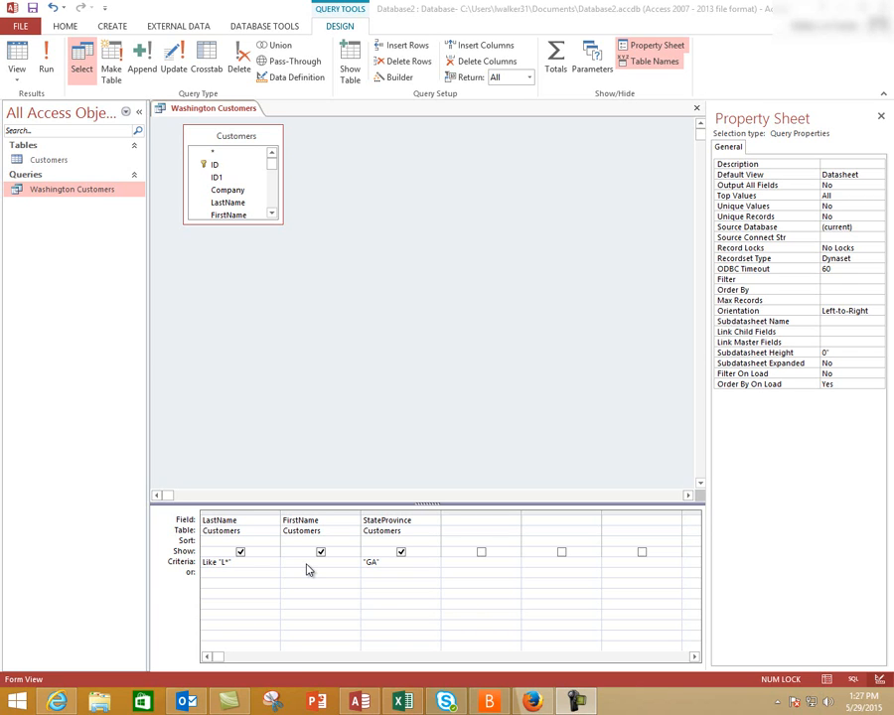
left_click(44, 71)
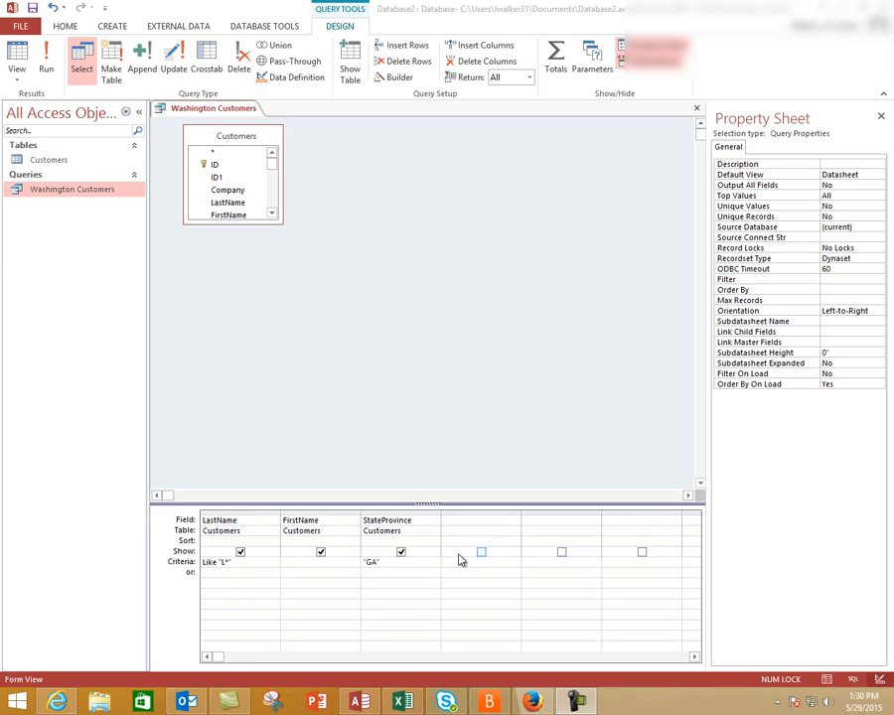
Move the StateProvince criterion "GA" to the "or" row, run the query and select its last record
left_click(368, 563)
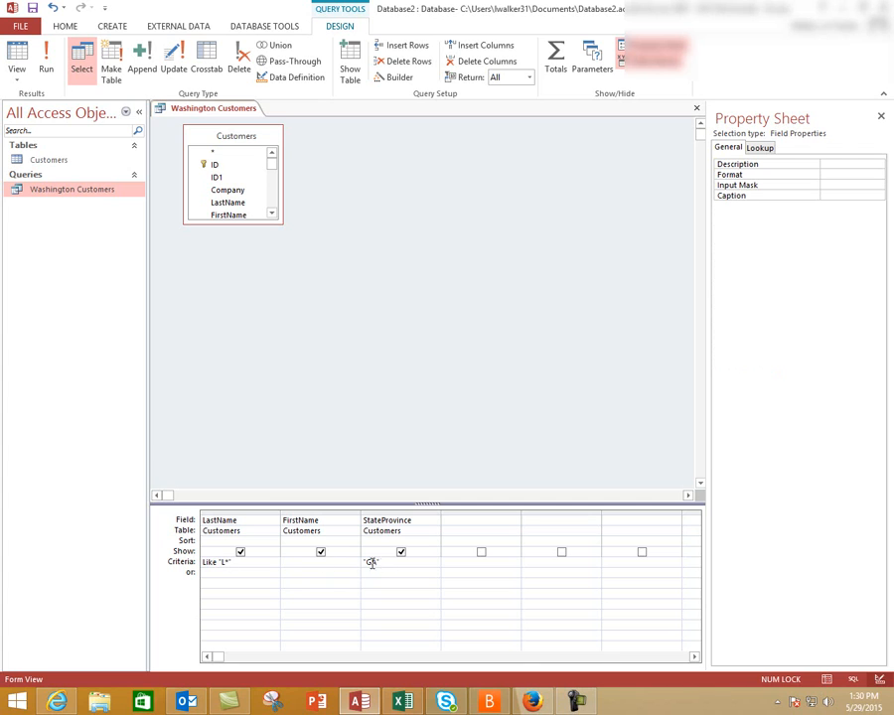
left_click_drag(383, 563, 360, 563)
key("Delete")
left_click(375, 574)
type("\"GA\"")
left_click(47, 63)
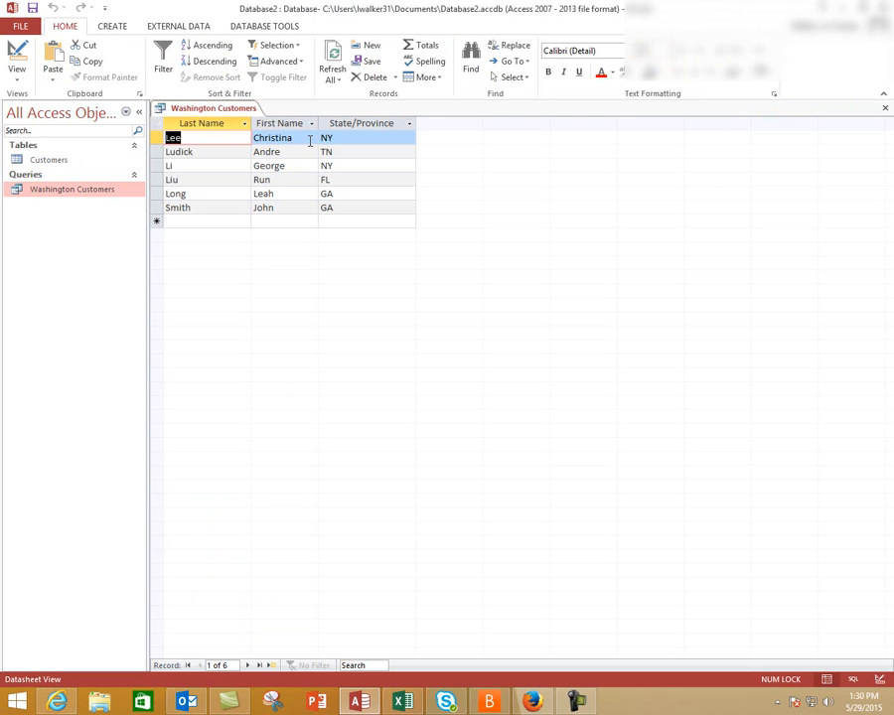
left_click(233, 207)
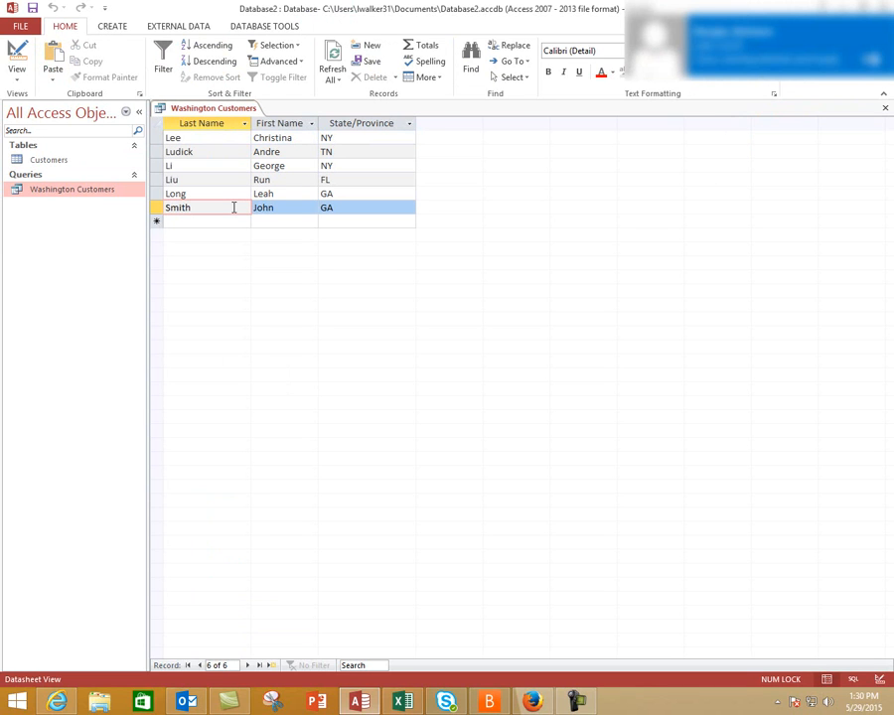